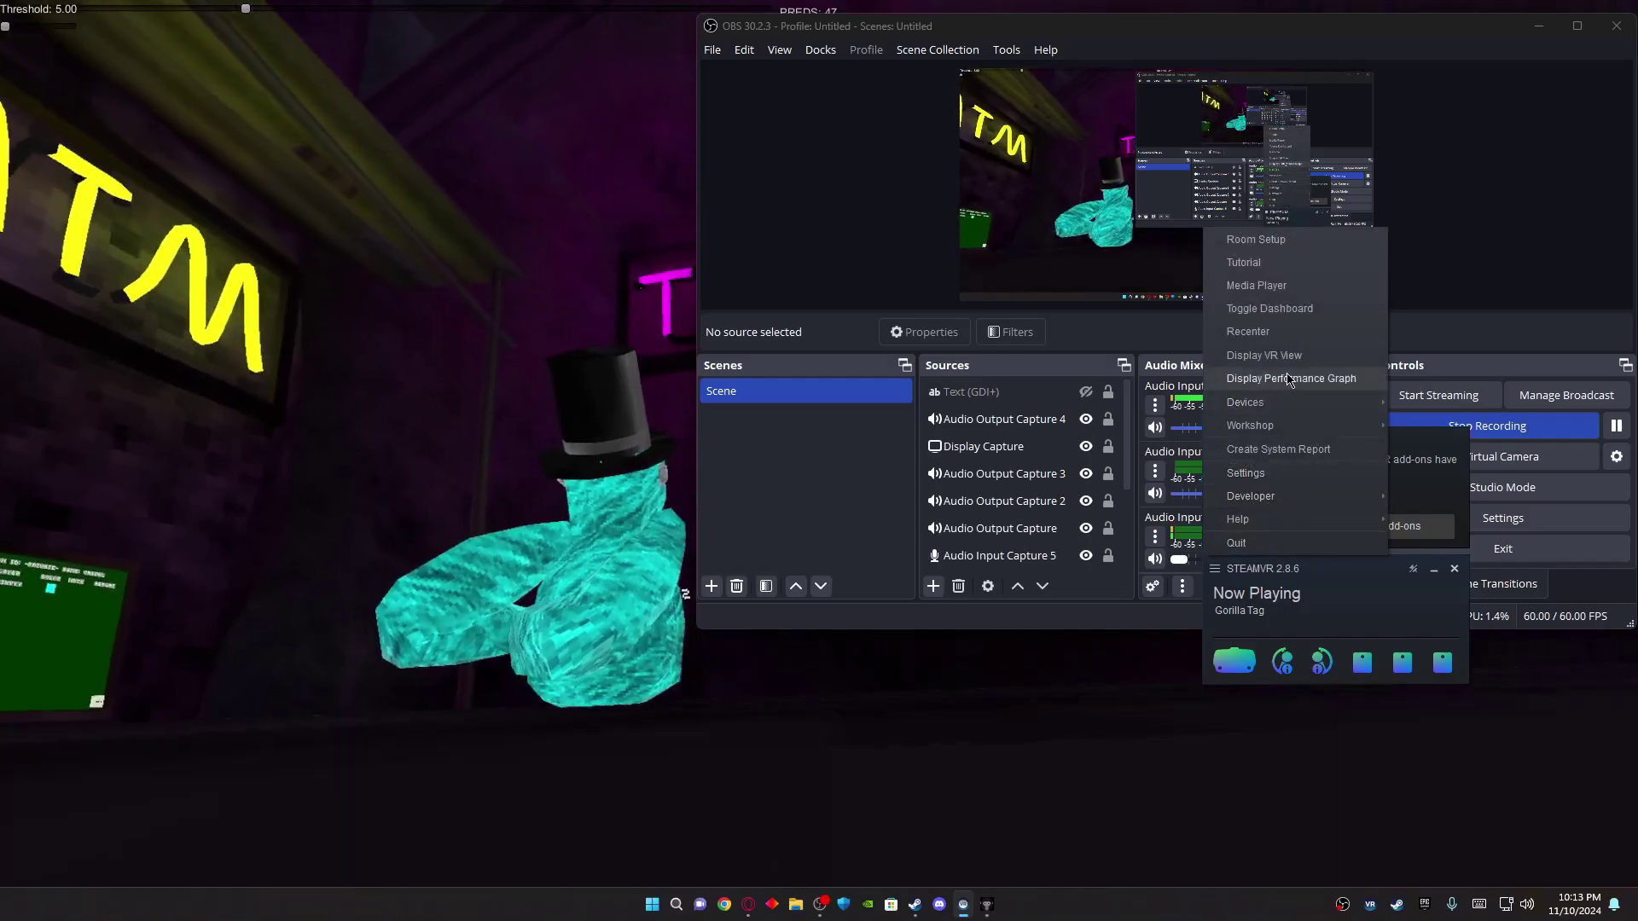
Switch SteamVR to the full-screen headset view with Display VR View.
left_click(1269, 356)
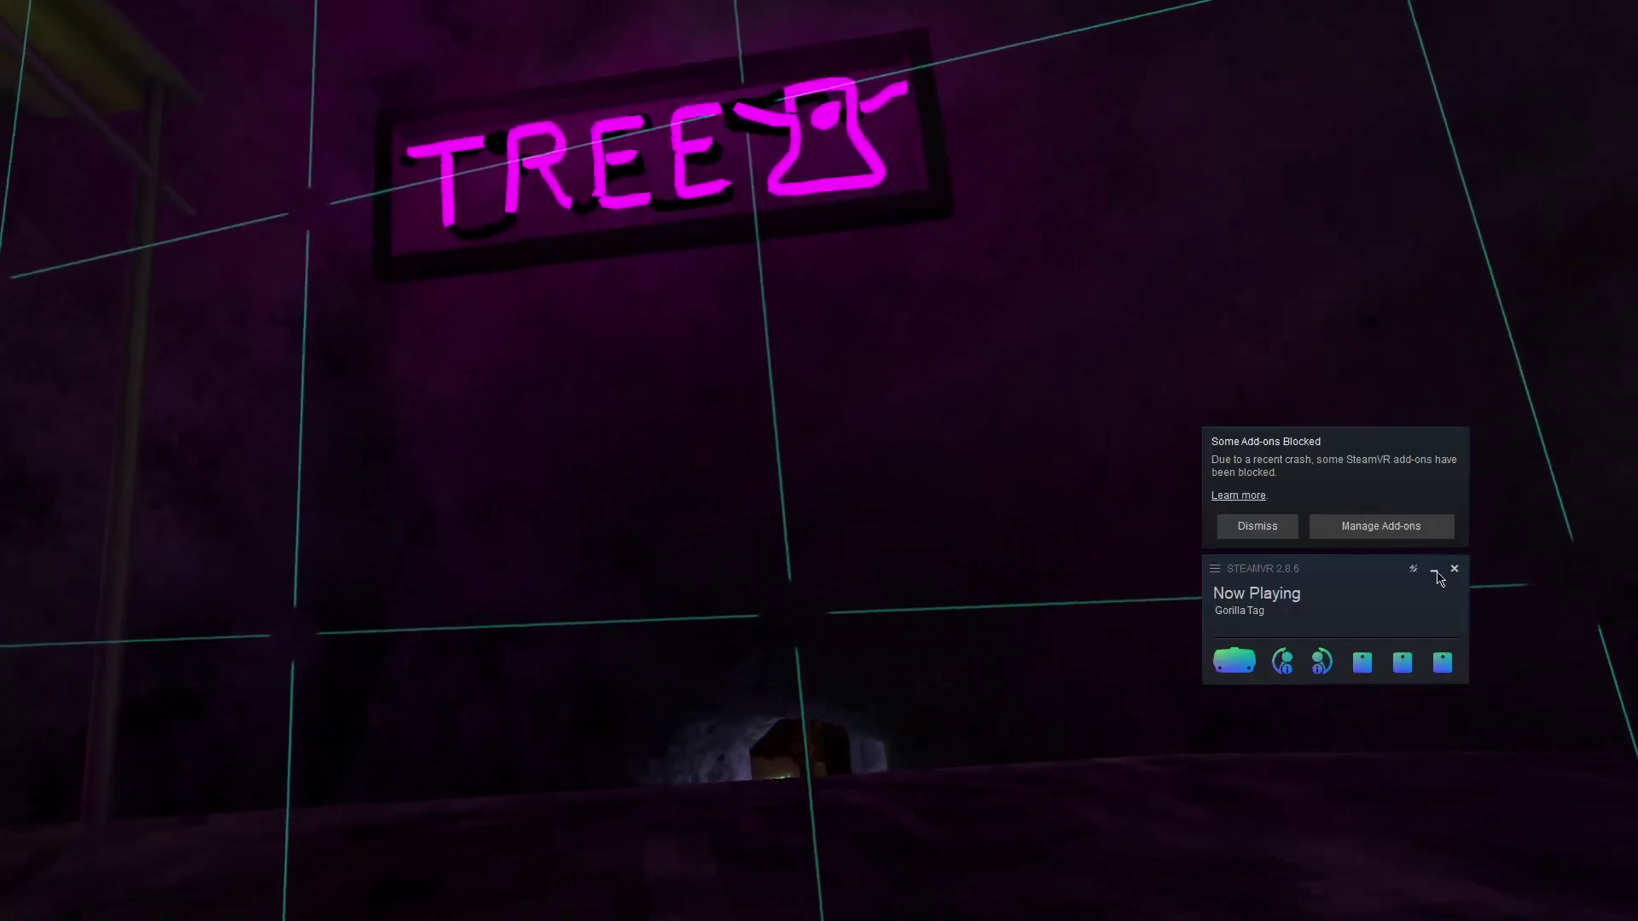
Dismiss SteamVR's 'Some Add-ons Blocked' notification.
left_click(1274, 866)
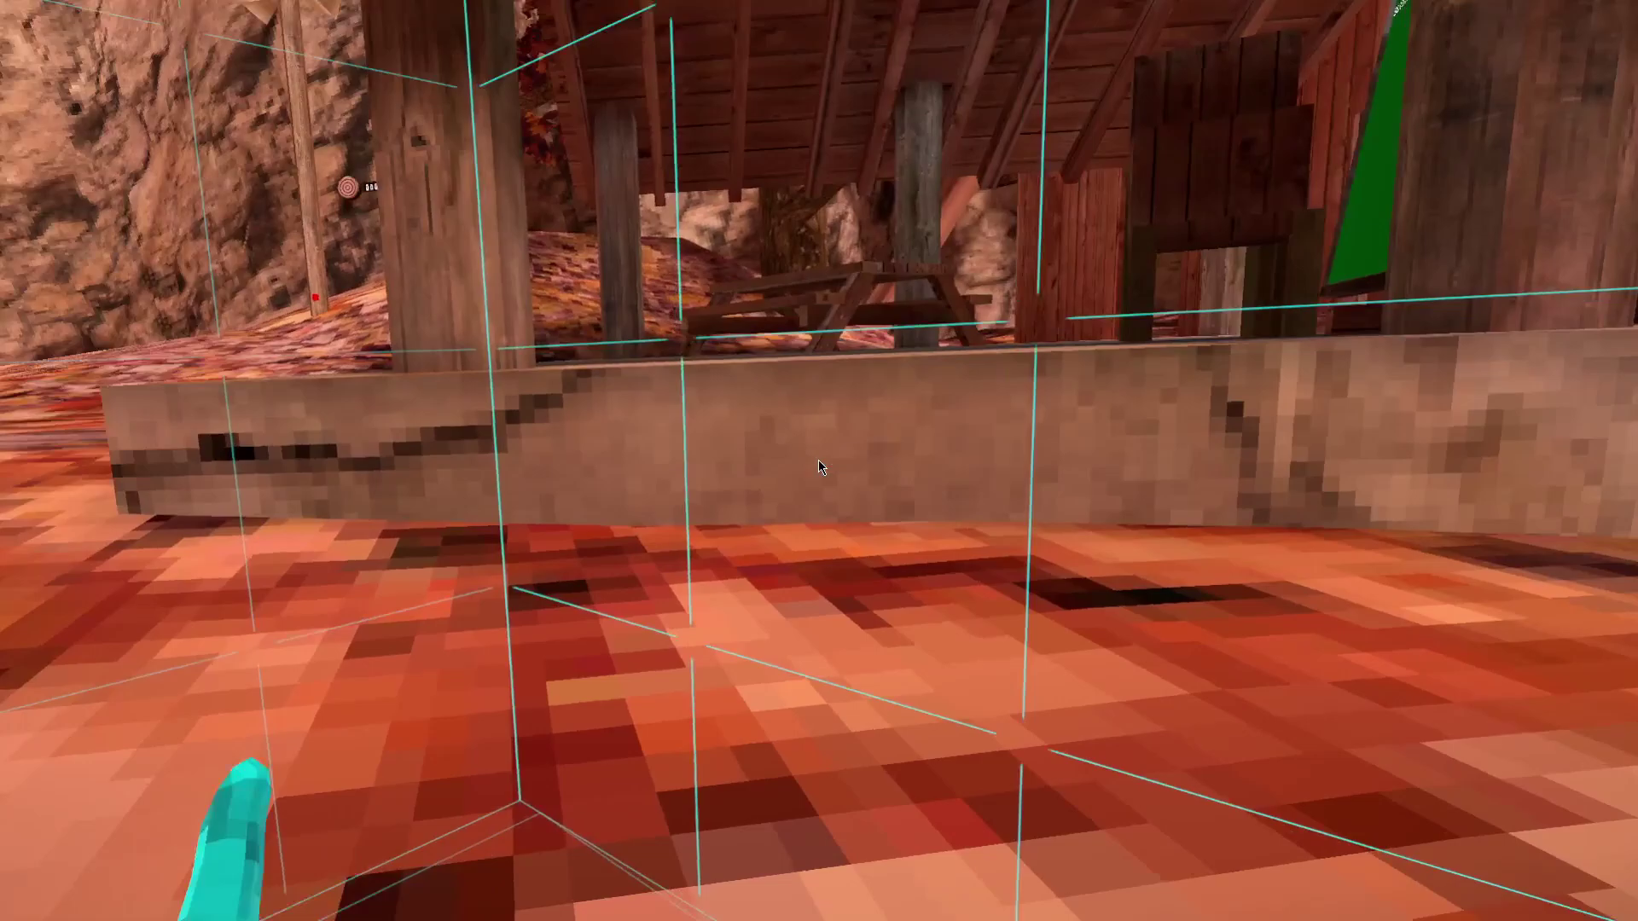
Bring up the Windows start menu, then close it again.
key("super")
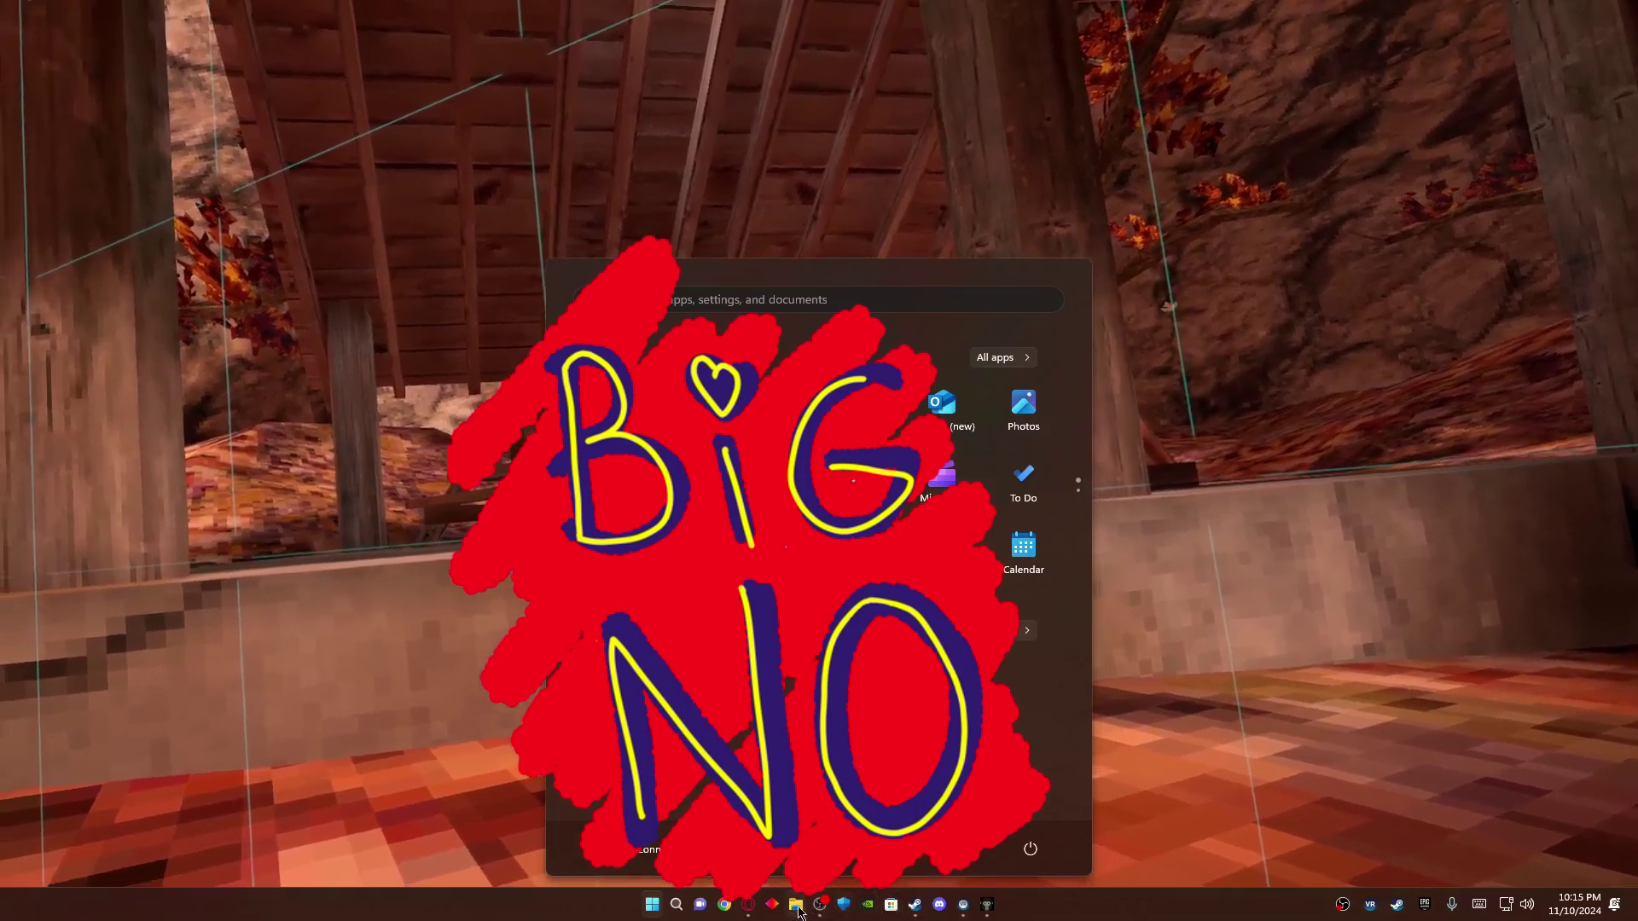
left_click(831, 905)
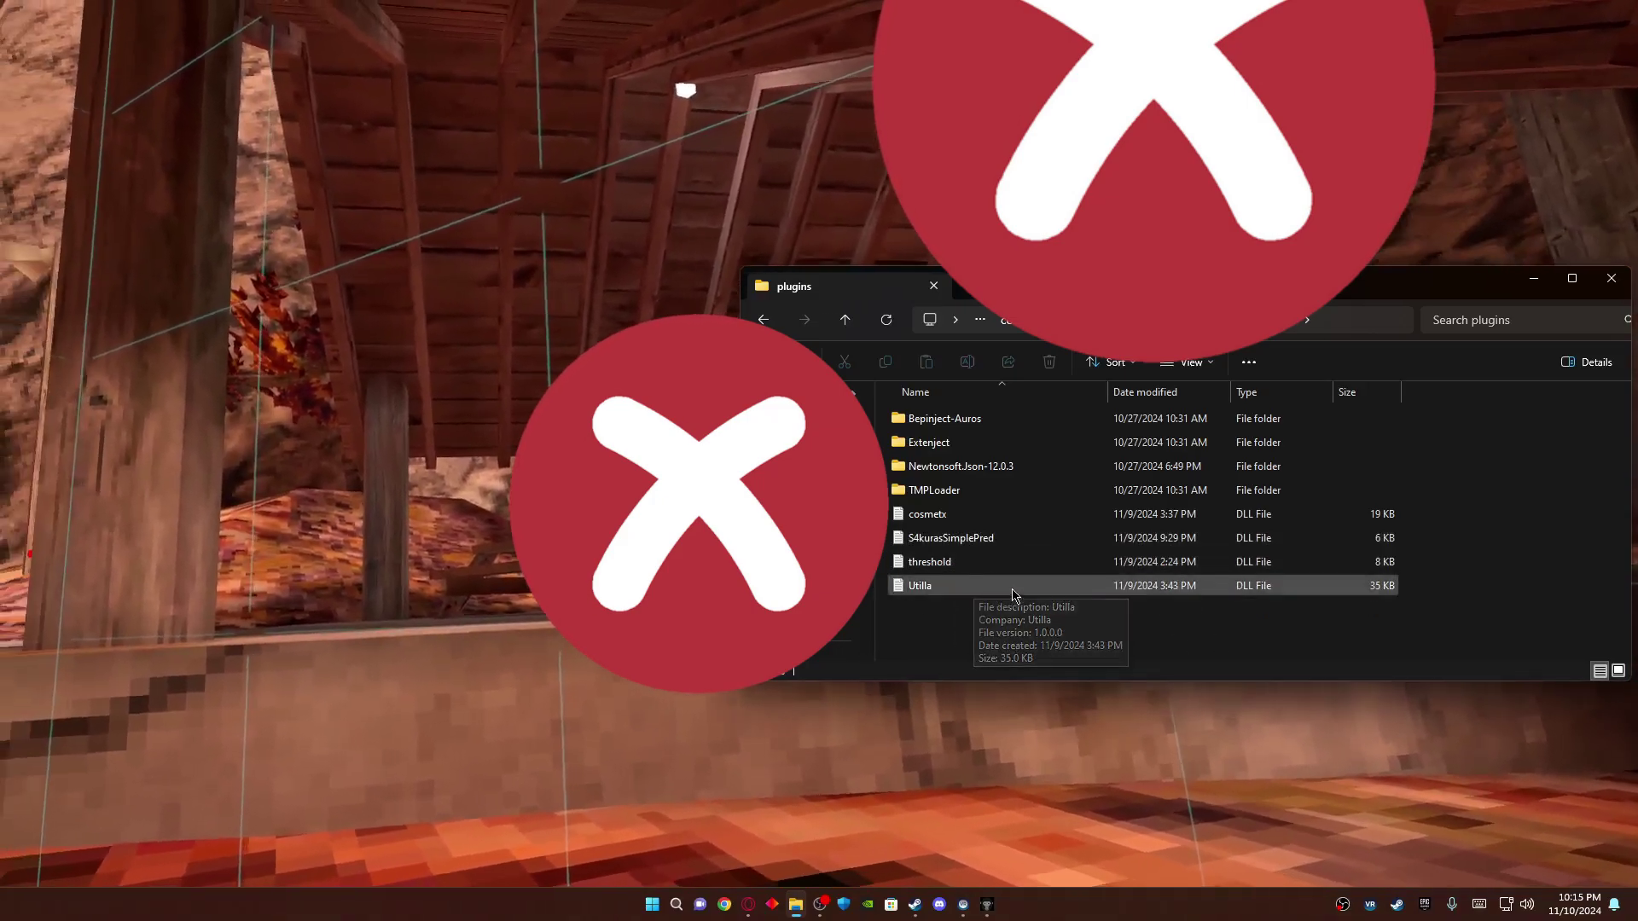
mouse_move(940, 904)
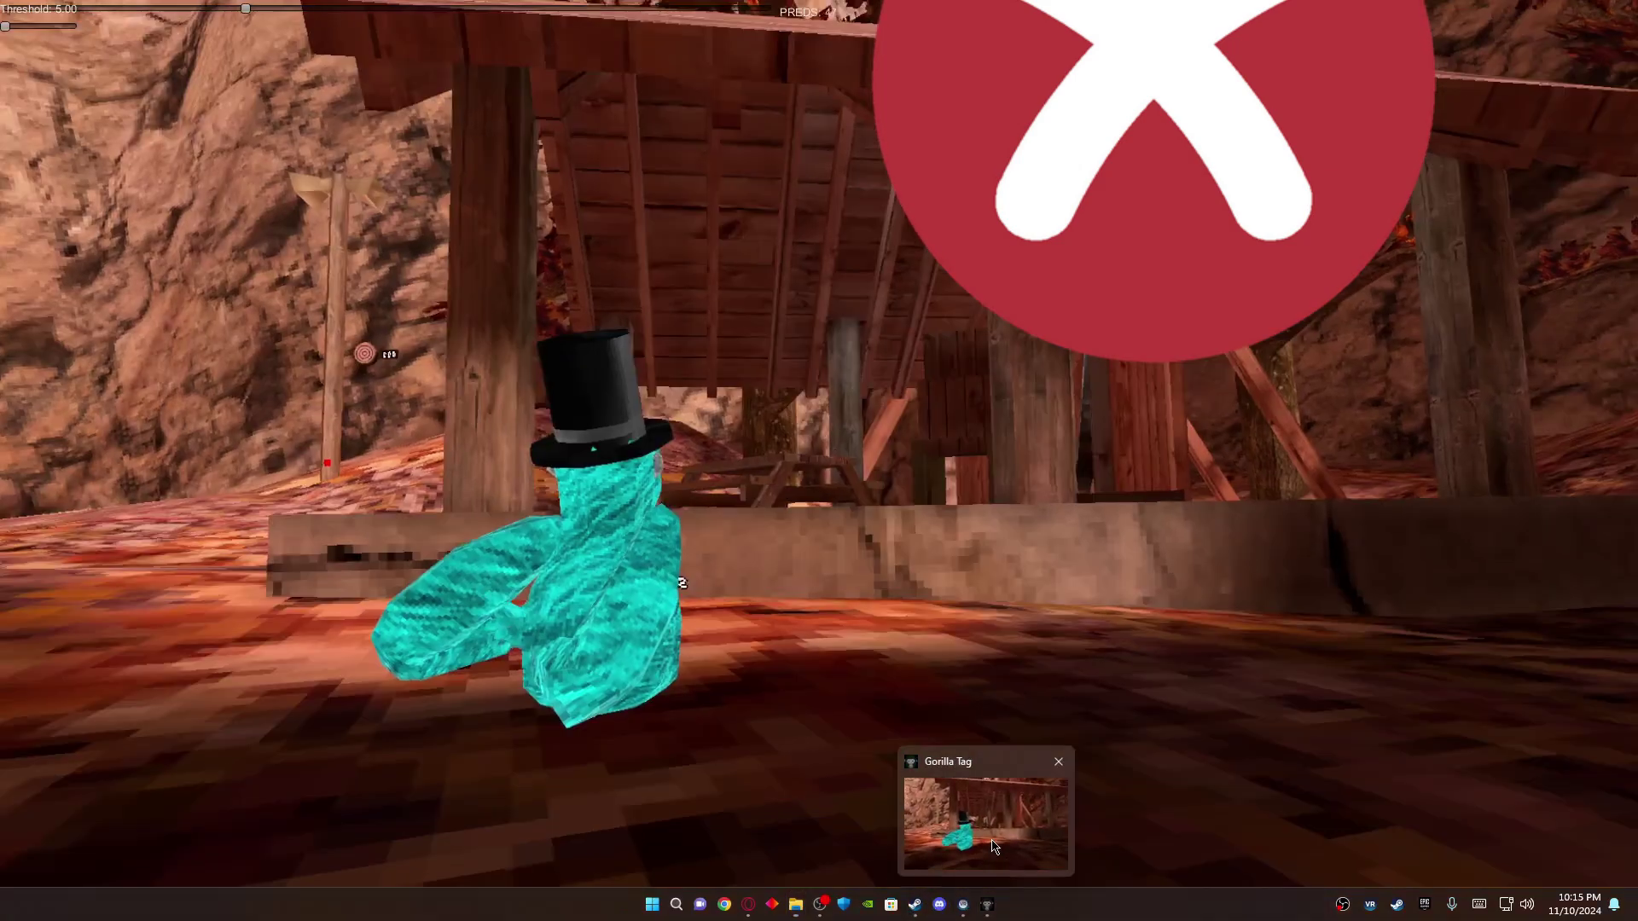
Bring the Gorilla Tag window back to the front to resume playing.
left_click(988, 826)
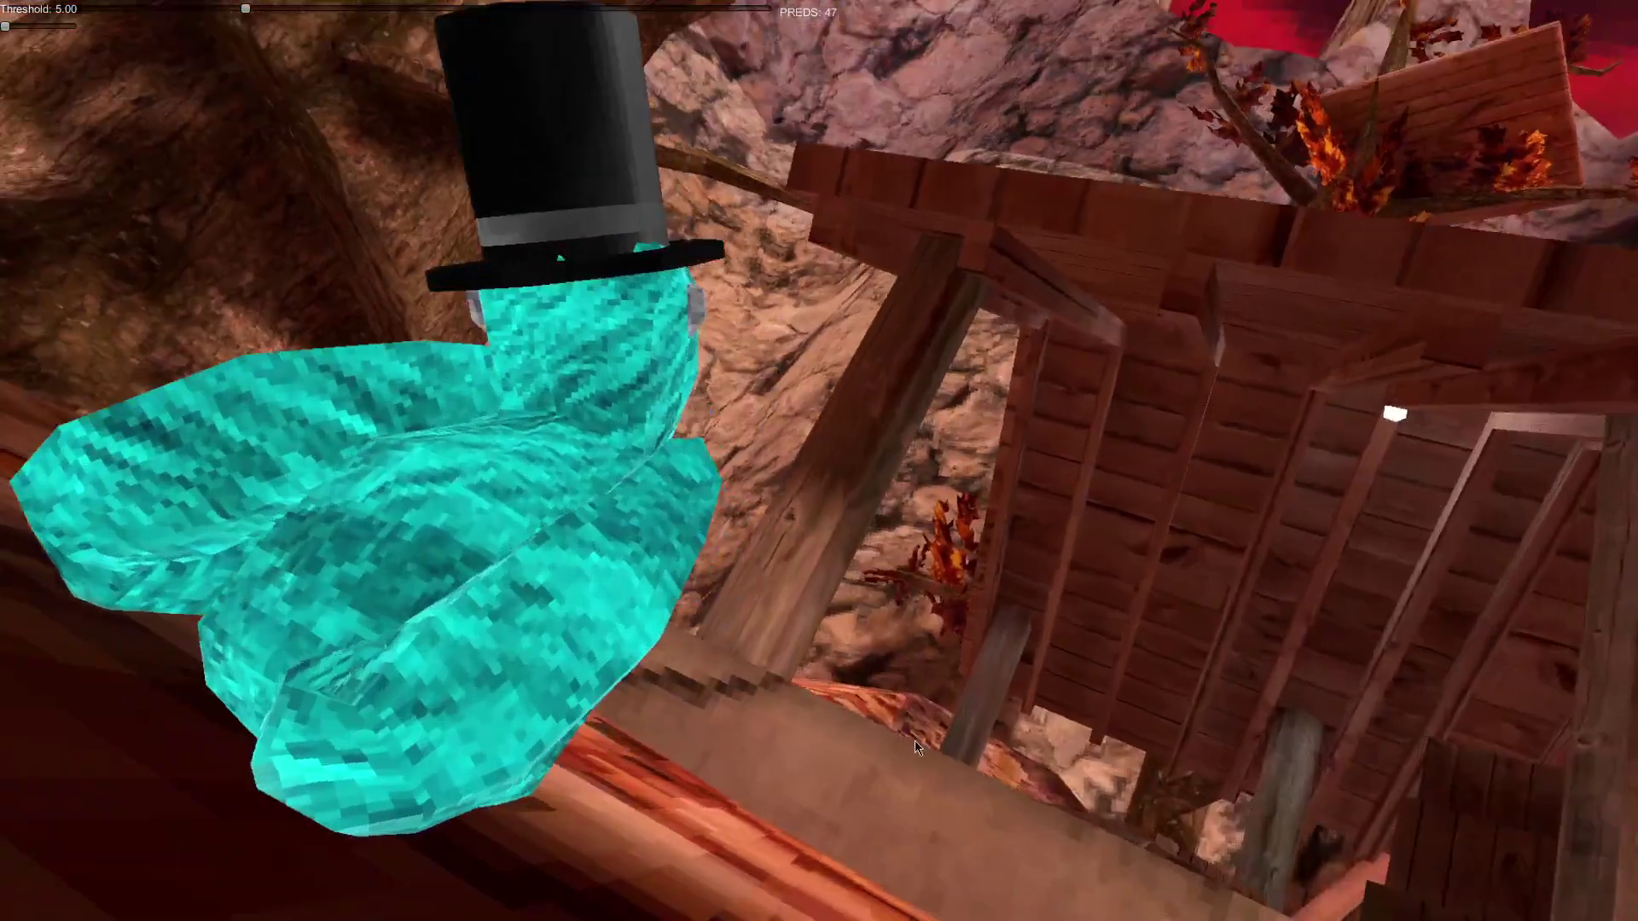